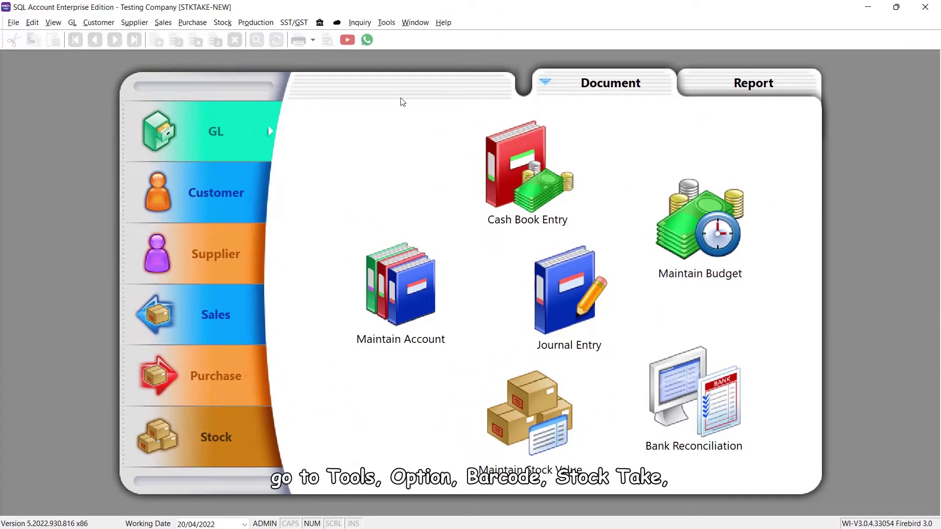
- Turn on Stock Take under Tools > Options > BarCode > Stock Take
left_click(388, 24)
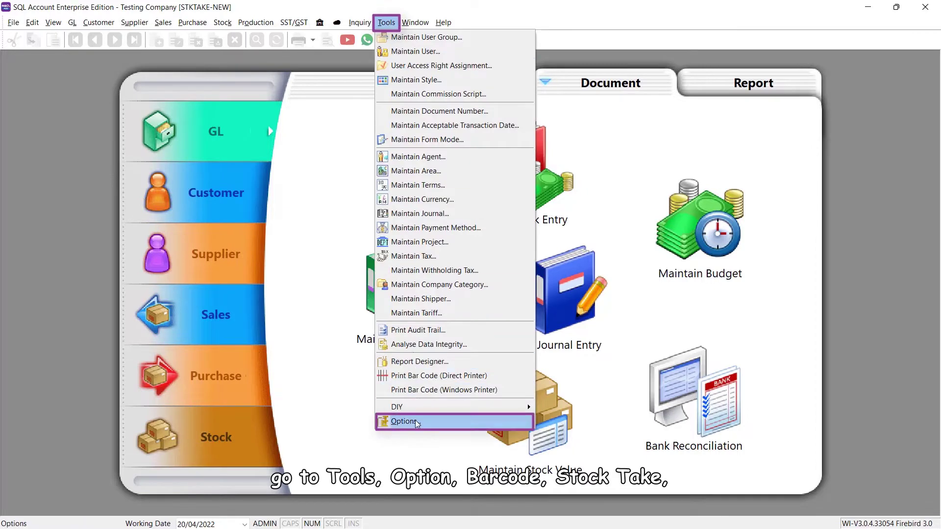
left_click(395, 420)
left_click(275, 153)
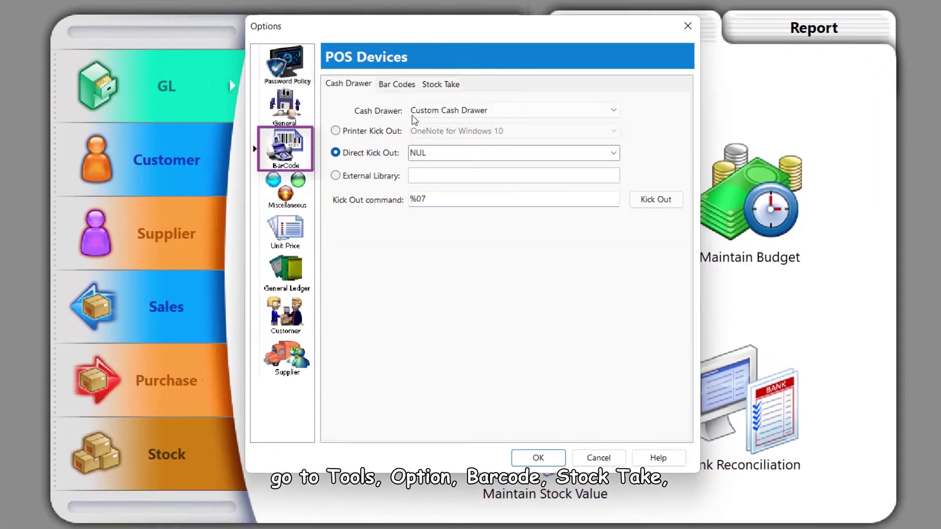
left_click(438, 86)
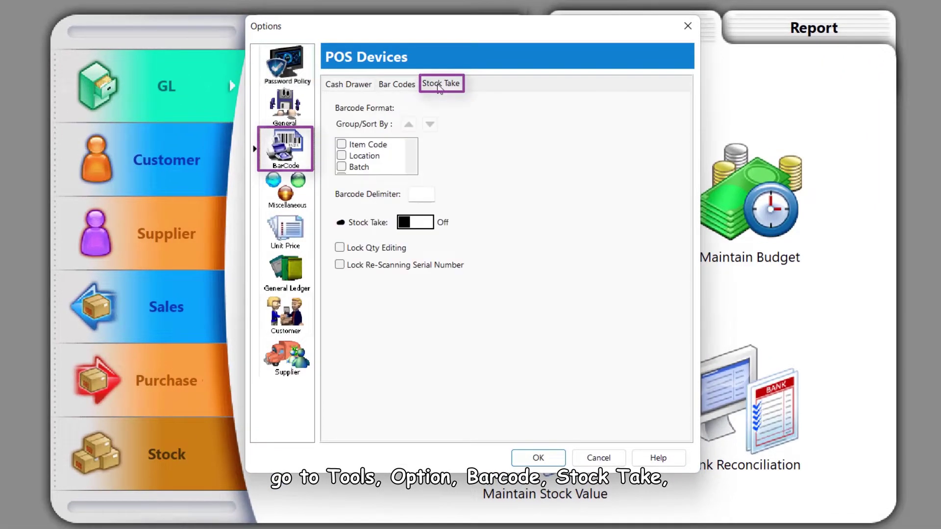
left_click(422, 226)
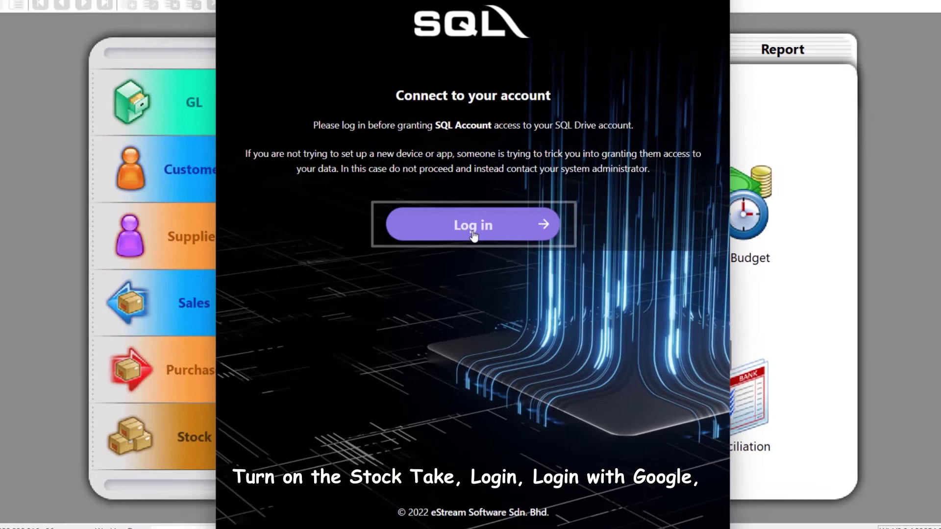
- Log in to SQL Drive with a Google account and grant SQL Account access
left_click(474, 230)
left_click(464, 118)
left_click(423, 234)
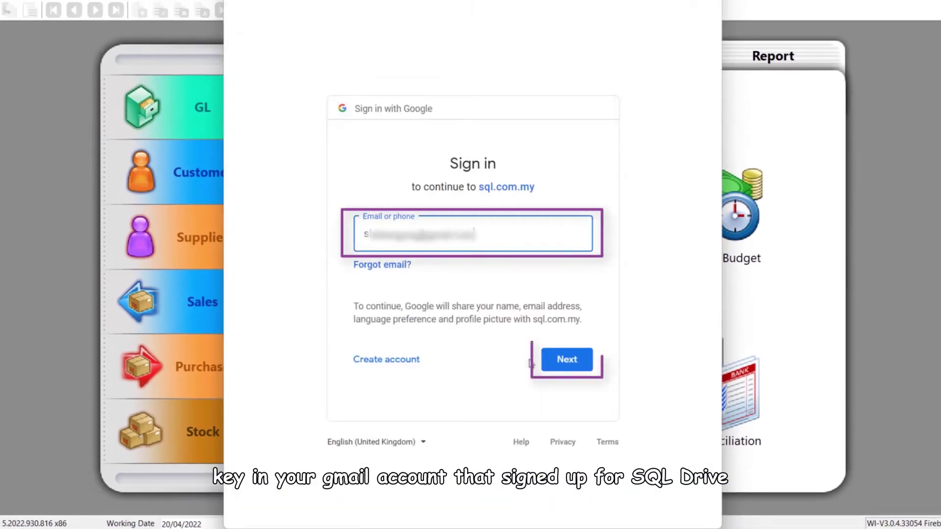
left_click(563, 359)
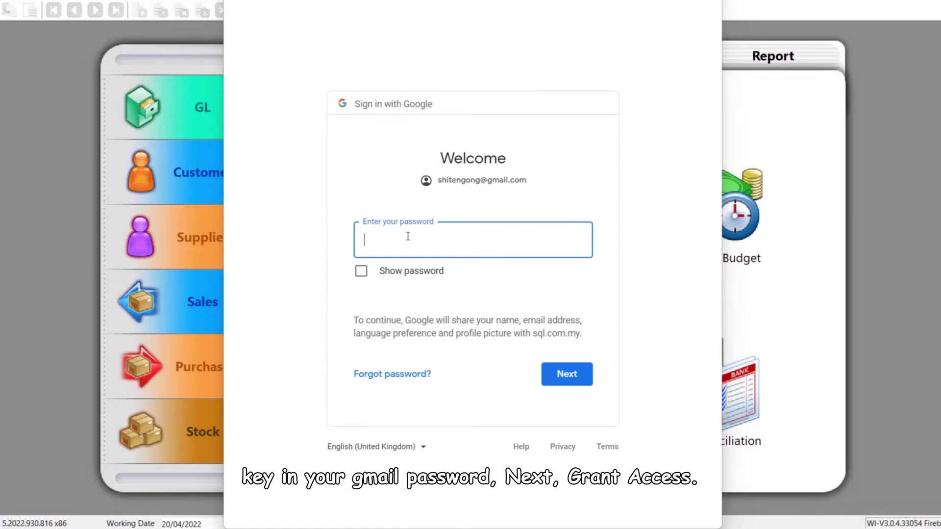
type("**********")
left_click(557, 374)
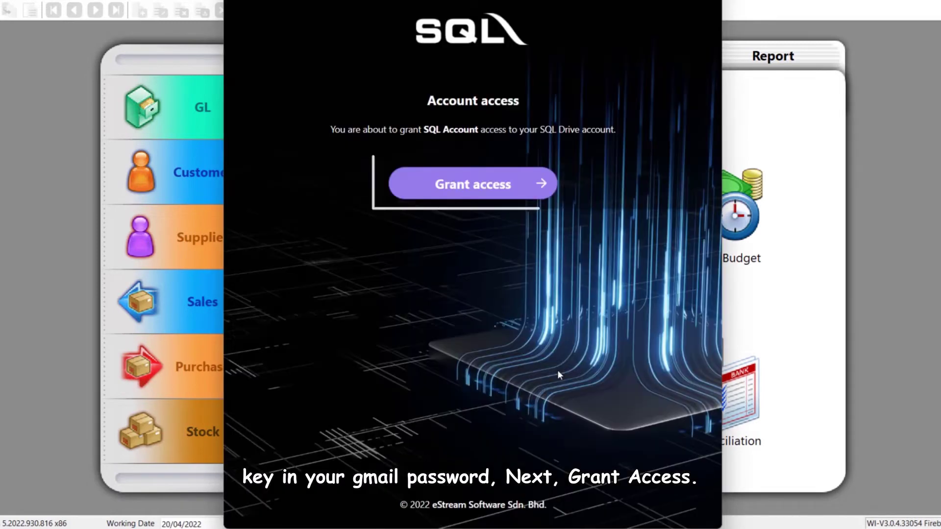
left_click(481, 192)
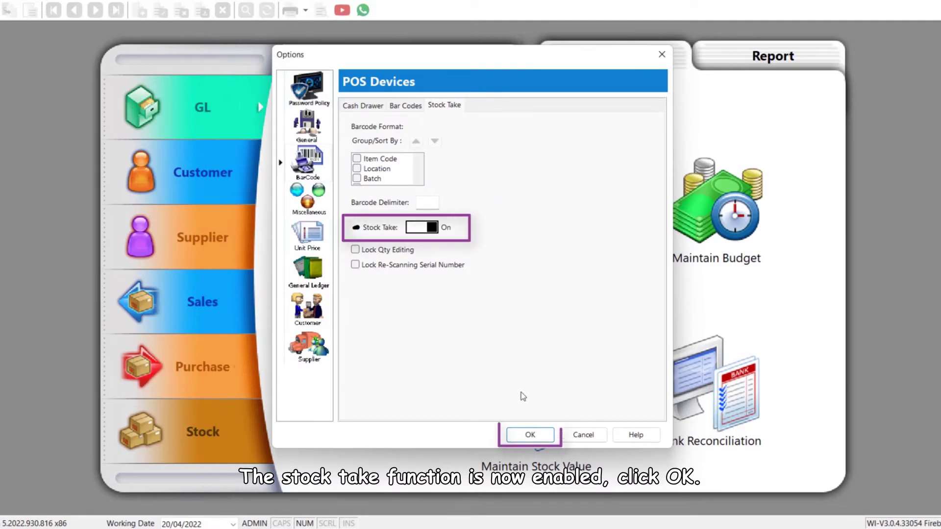
- Confirm the Options dialog with OK to save the Stock Take setting
left_click(529, 435)
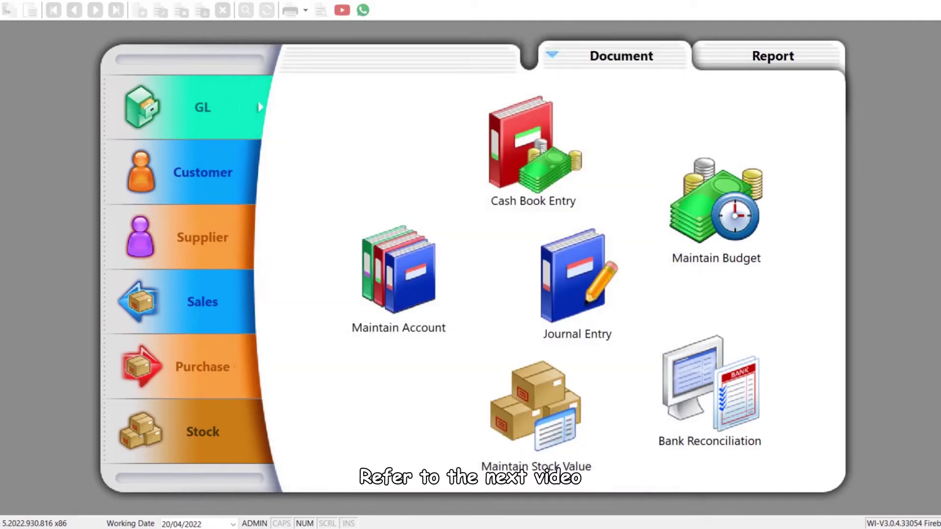